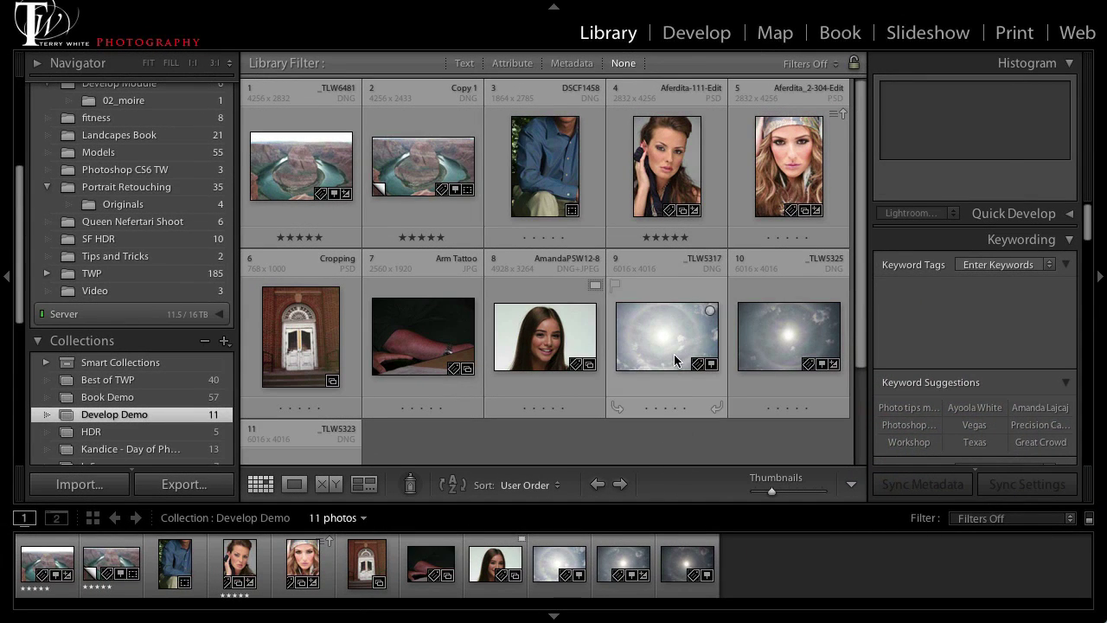
- Select _TLW5317.dng, the sun-halo sky photo, and open it alone in Loupe view
left_click(674, 353)
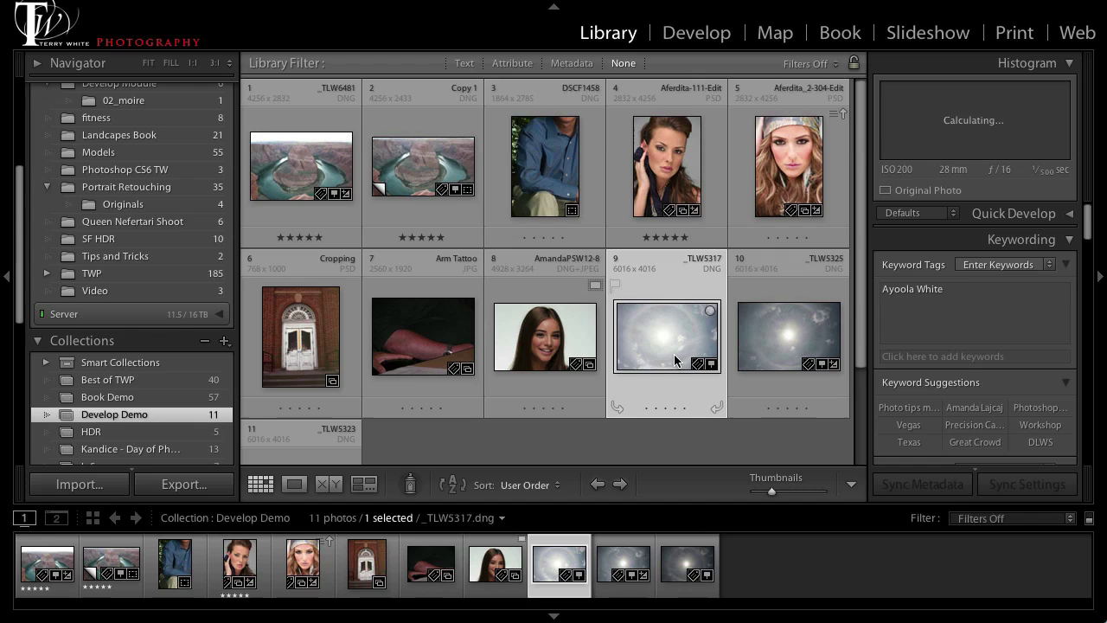
double_click(675, 360)
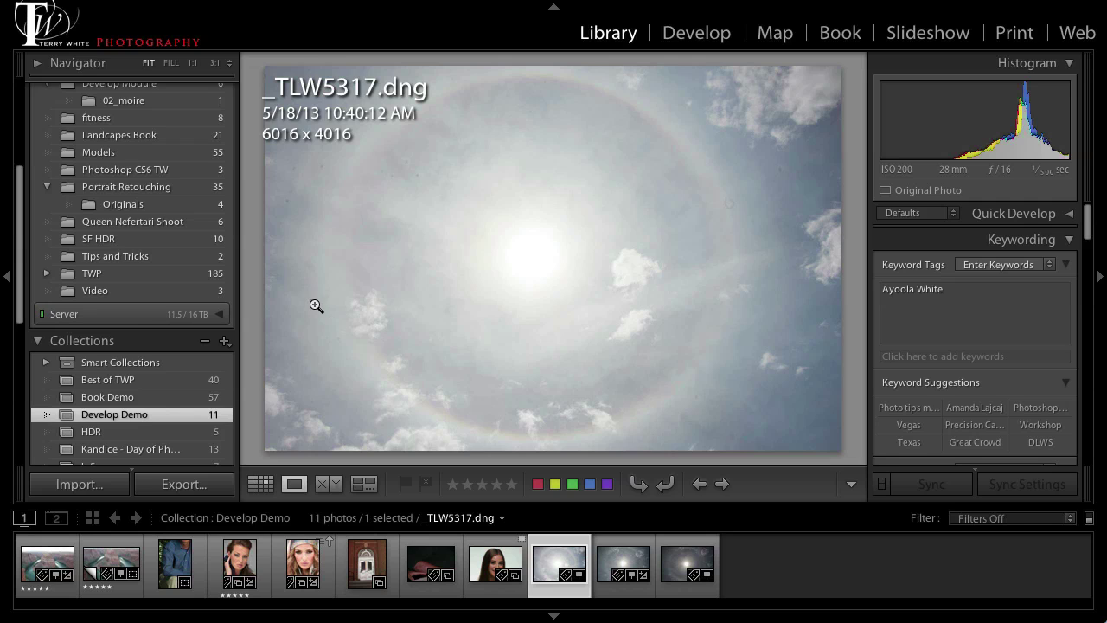
- Inspect a dust spot at 1:1, zoom back out, then switch to the Develop module
left_click(339, 321)
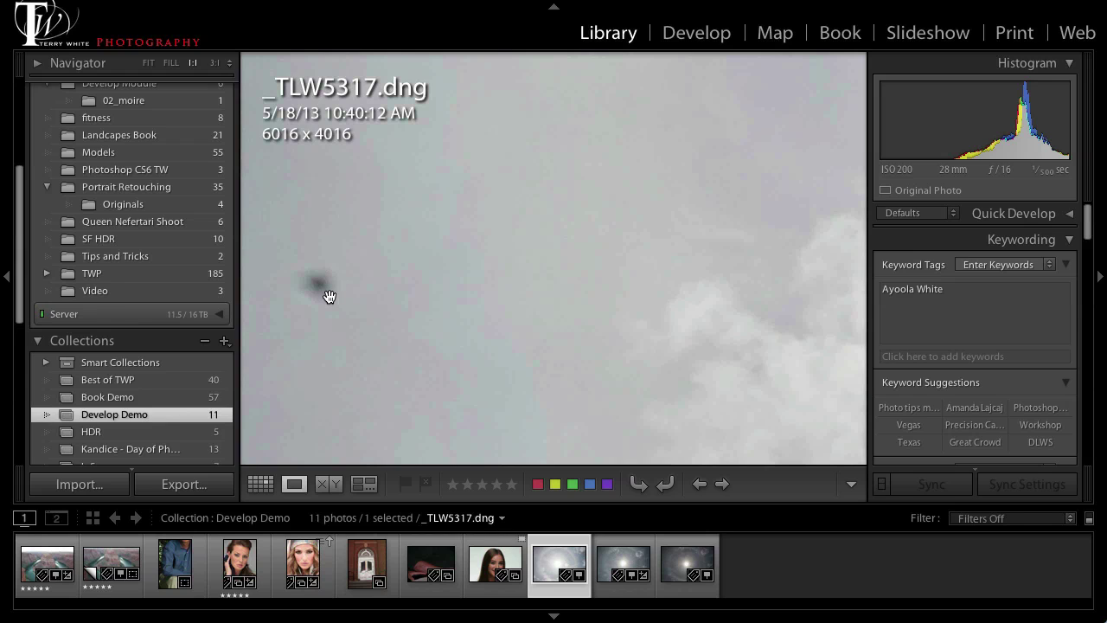
left_click(329, 296)
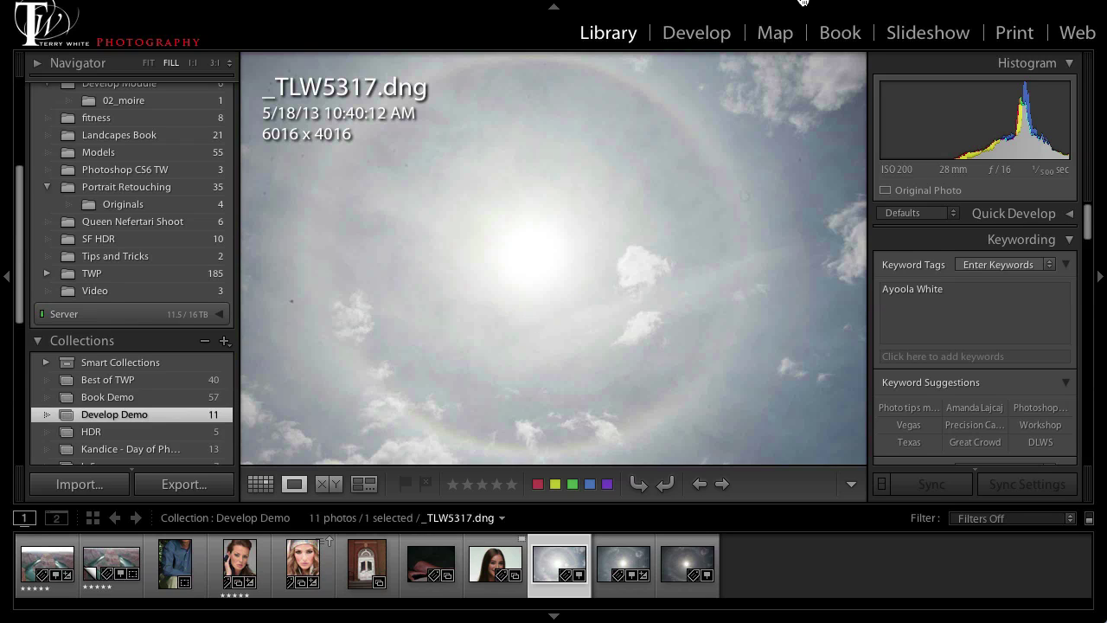
left_click(690, 35)
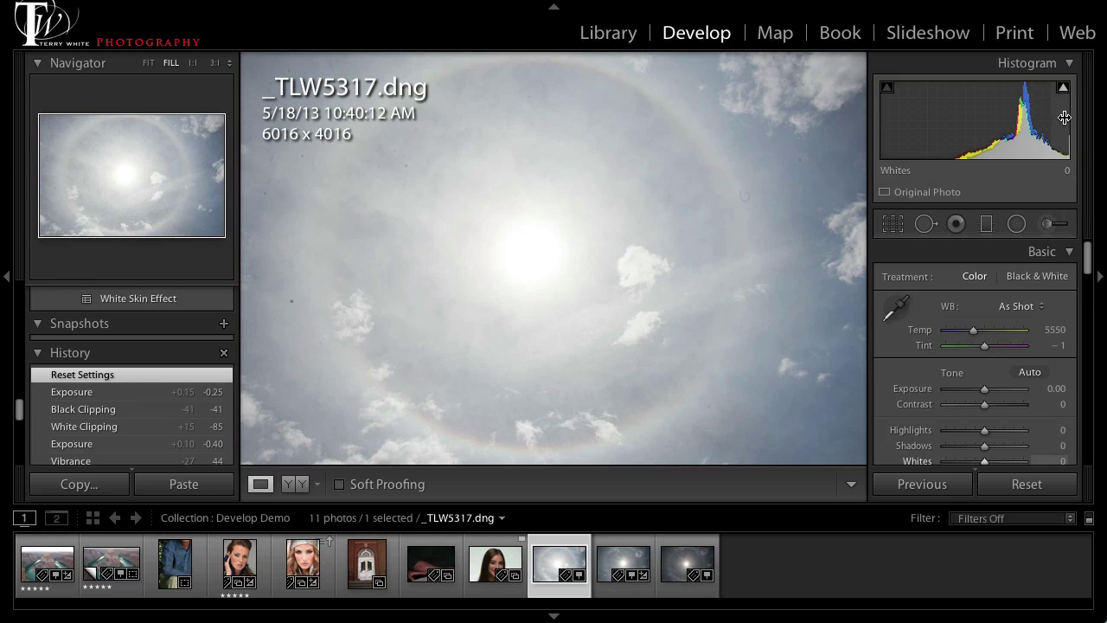
- Pull Whites down to -100 and lower Exposure to -0.50, checking sky detail up close
left_click_drag(1064, 118, 1015, 117)
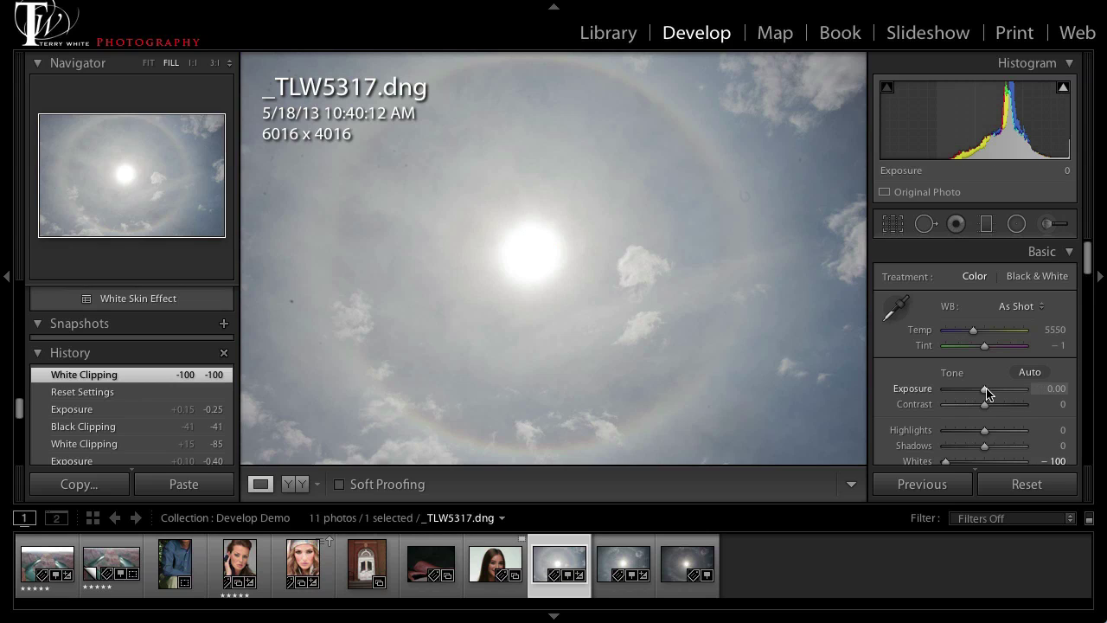
left_click_drag(987, 393, 981, 393)
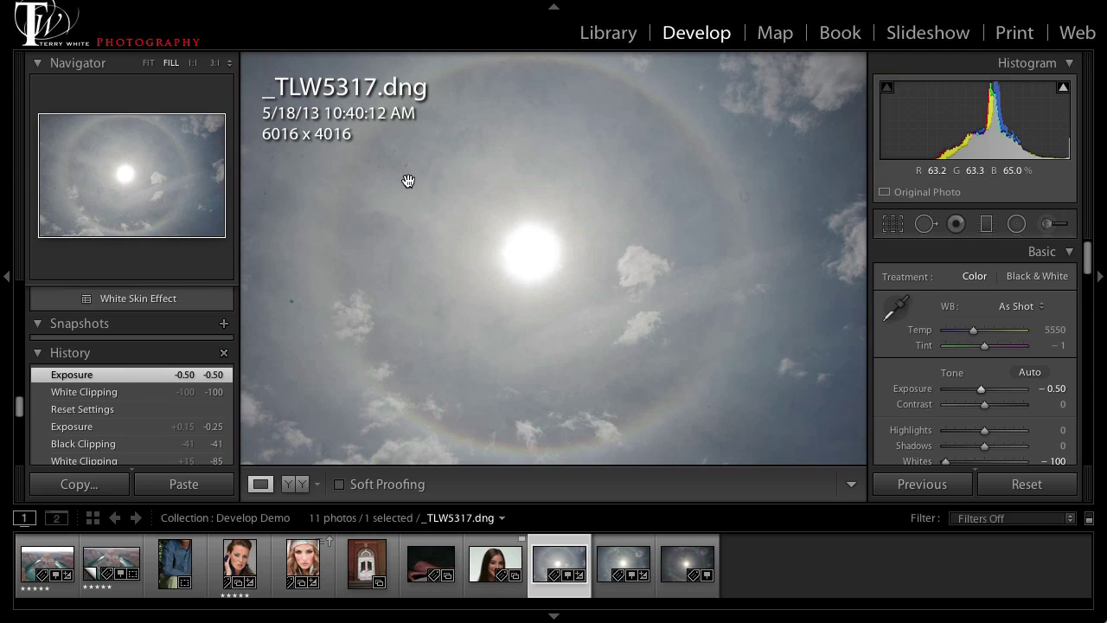
left_click(748, 198)
left_click(736, 200)
- Raise Vibrance to +31 and Saturation to +40, then settle Exposure at -0.55
scroll(908, 337, "down", 3)
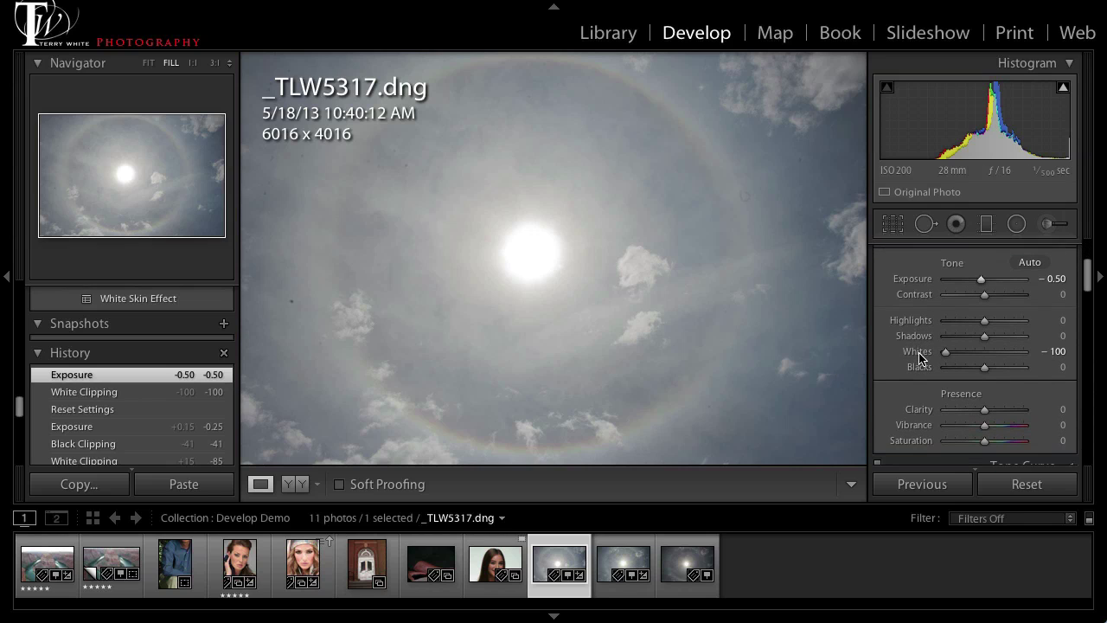
scroll(919, 356, "down", 1)
mouse_move(985, 413)
left_mouse_down()
mouse_move(998, 413)
mouse_move(988, 427)
mouse_move(999, 430)
left_mouse_up()
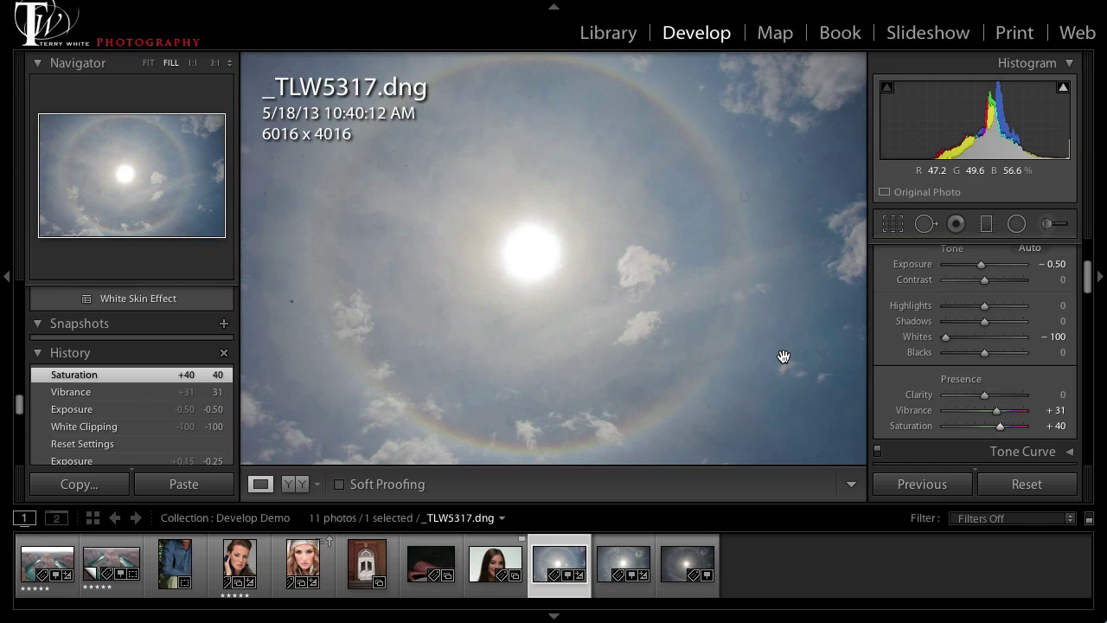
scroll(988, 313, "up", 3)
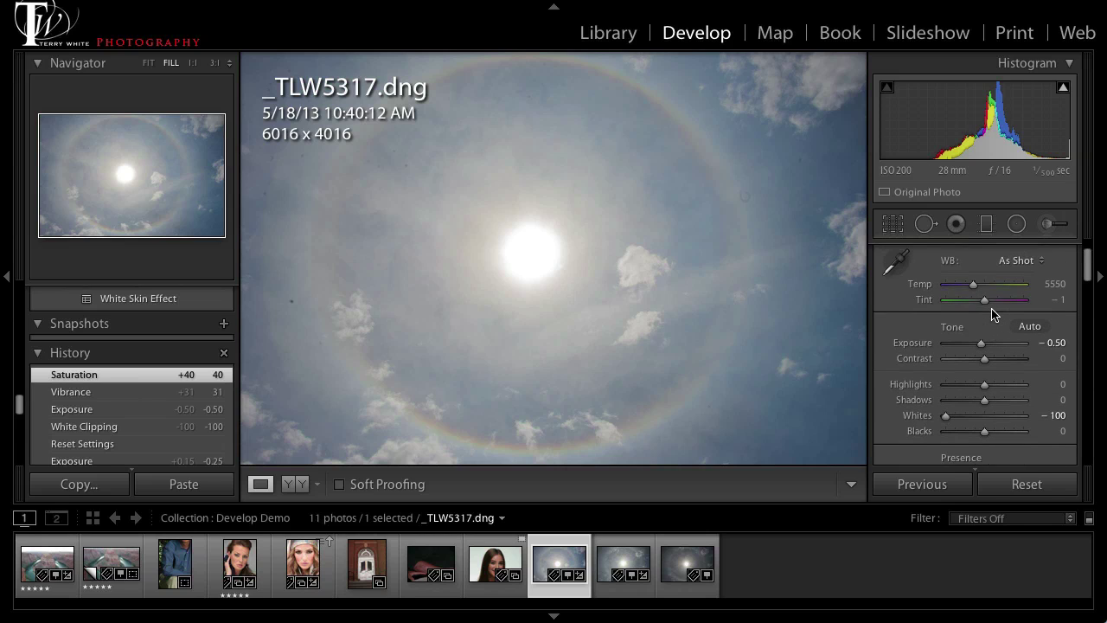
scroll(991, 314, "up", 1)
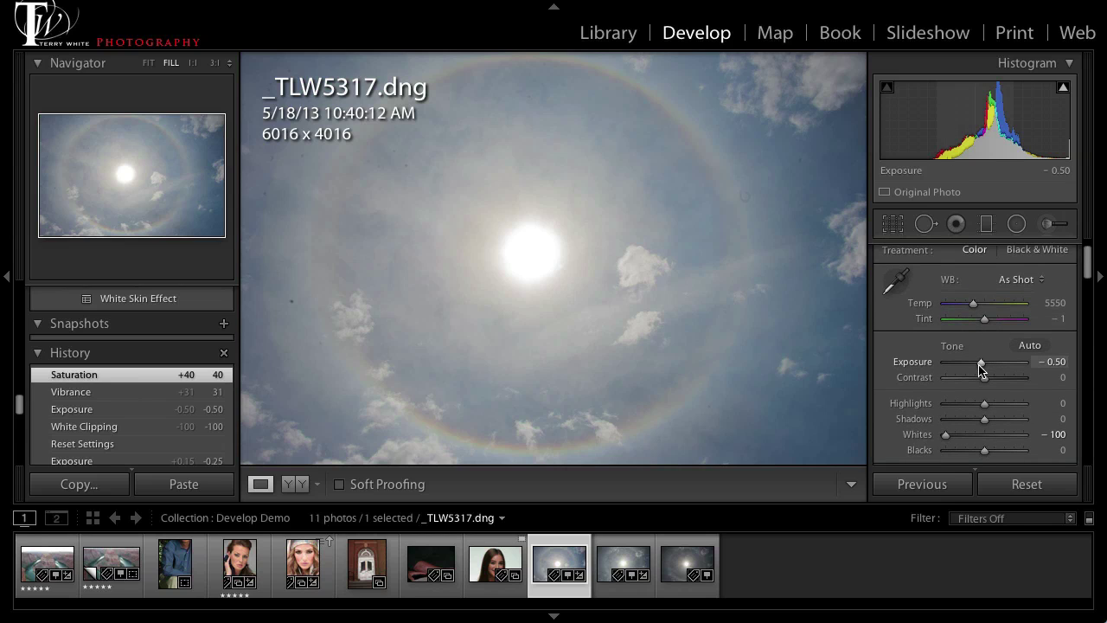
left_click_drag(981, 367, 977, 368)
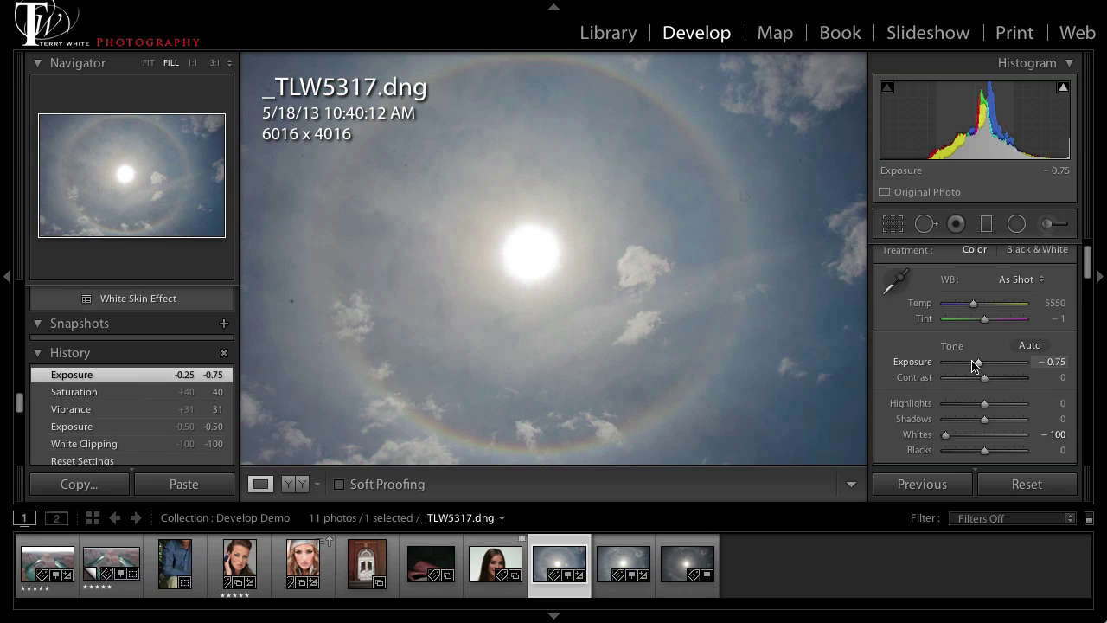
left_click_drag(976, 367, 981, 367)
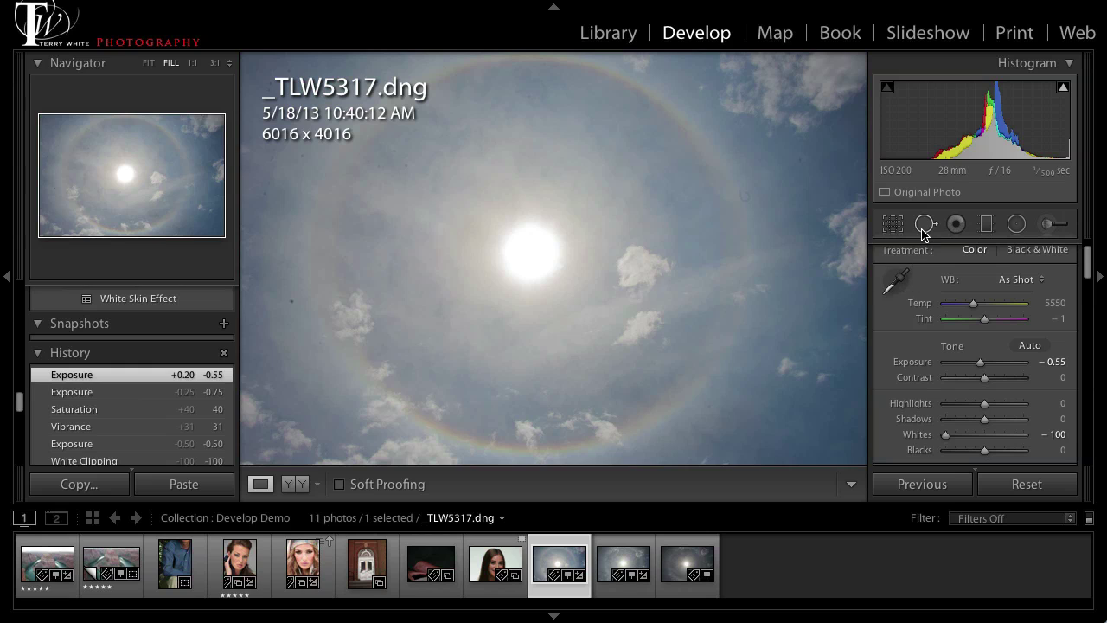
- Switch to the Spot Removal tool in Heal mode with brush size 75
left_click(924, 227)
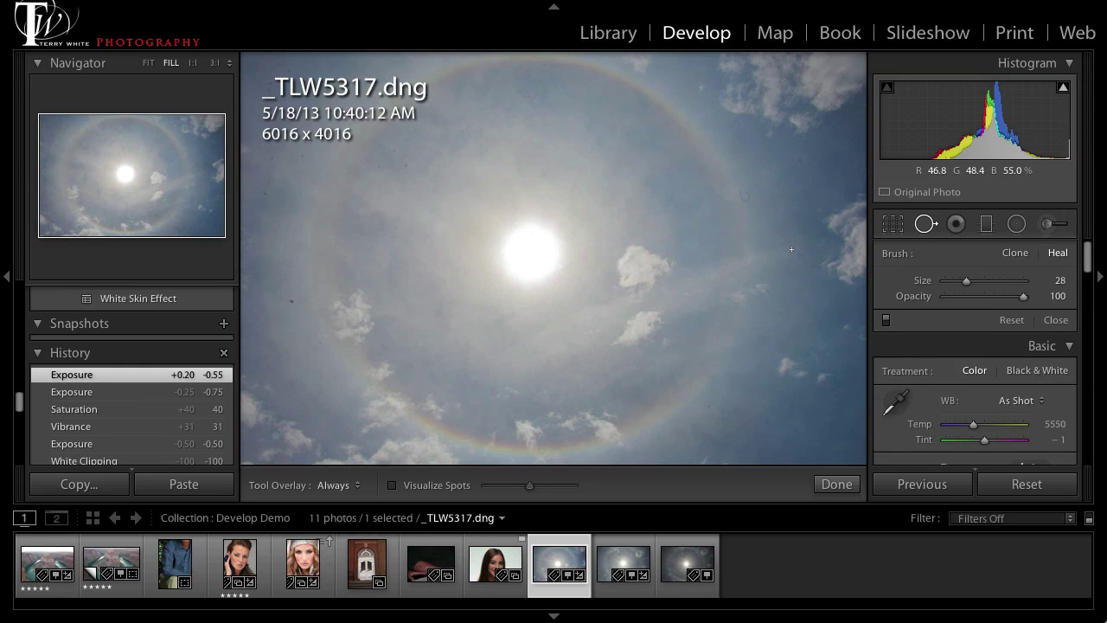
scroll(790, 249, "up", 5)
scroll(791, 249, "up", 1)
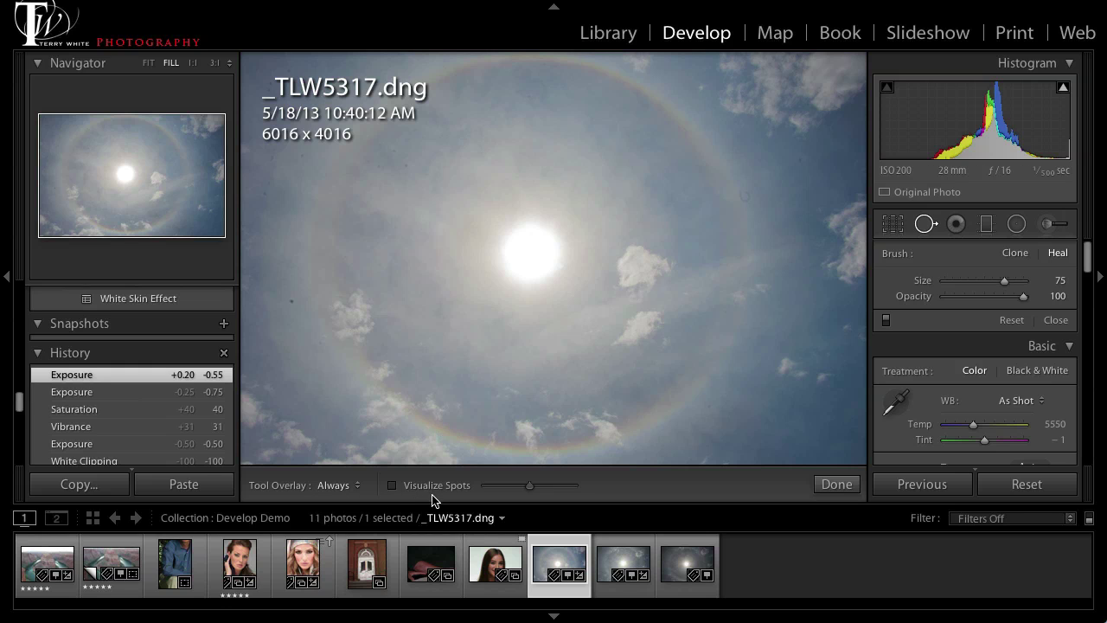
key("alt")
- Turn on Visualize Spots and raise its sensitivity until dust specks show as white dots
left_click(392, 487)
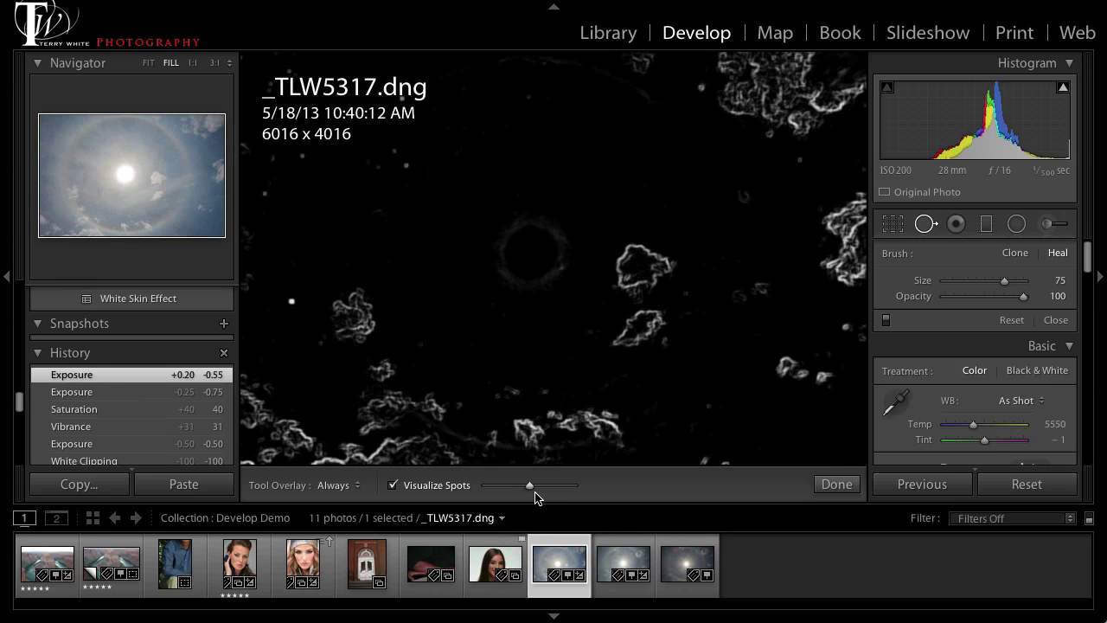
mouse_move(529, 491)
left_mouse_down()
mouse_move(505, 492)
mouse_move(530, 491)
left_mouse_up()
mouse_move(530, 491)
left_mouse_down()
mouse_move(548, 487)
mouse_move(537, 488)
left_mouse_up()
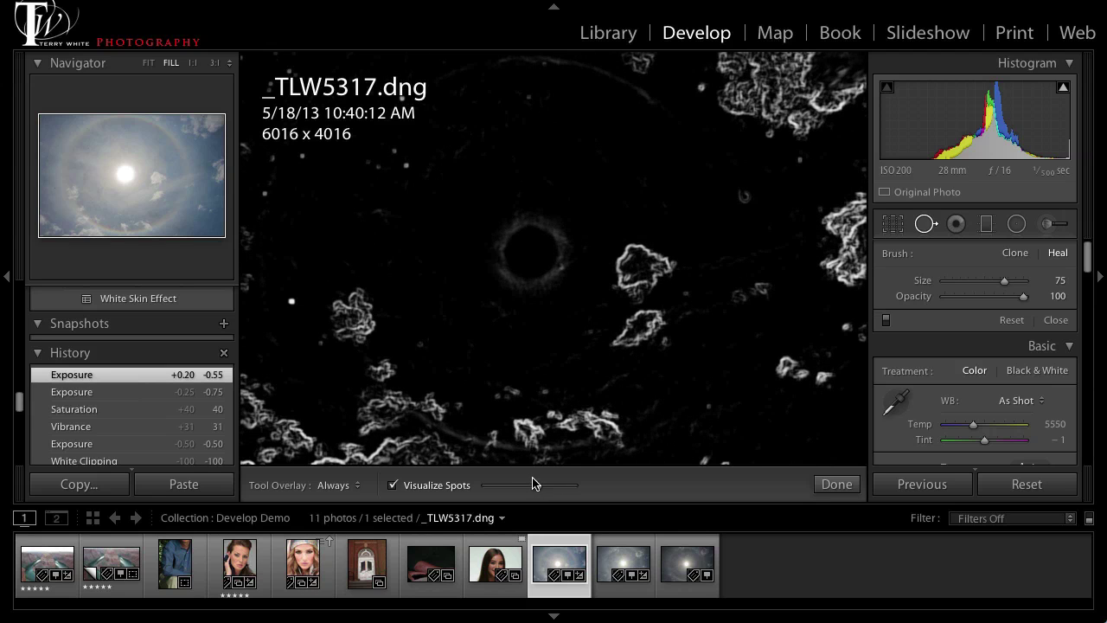
- Heal eight dust specks along the left edge and across the upper-left sky
left_click(292, 302)
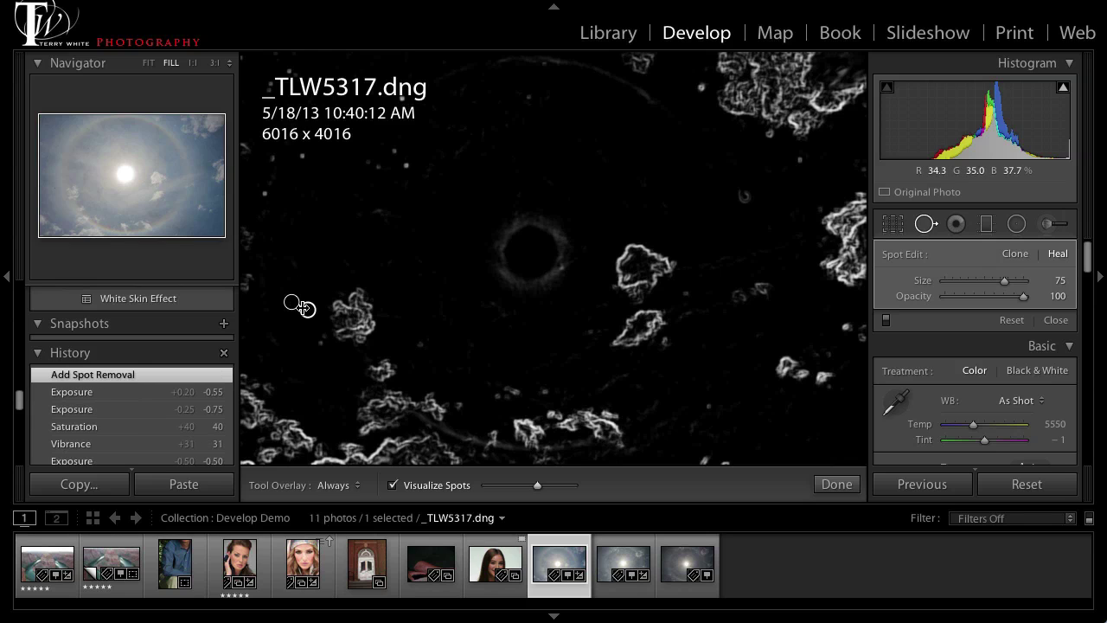
left_click(261, 191)
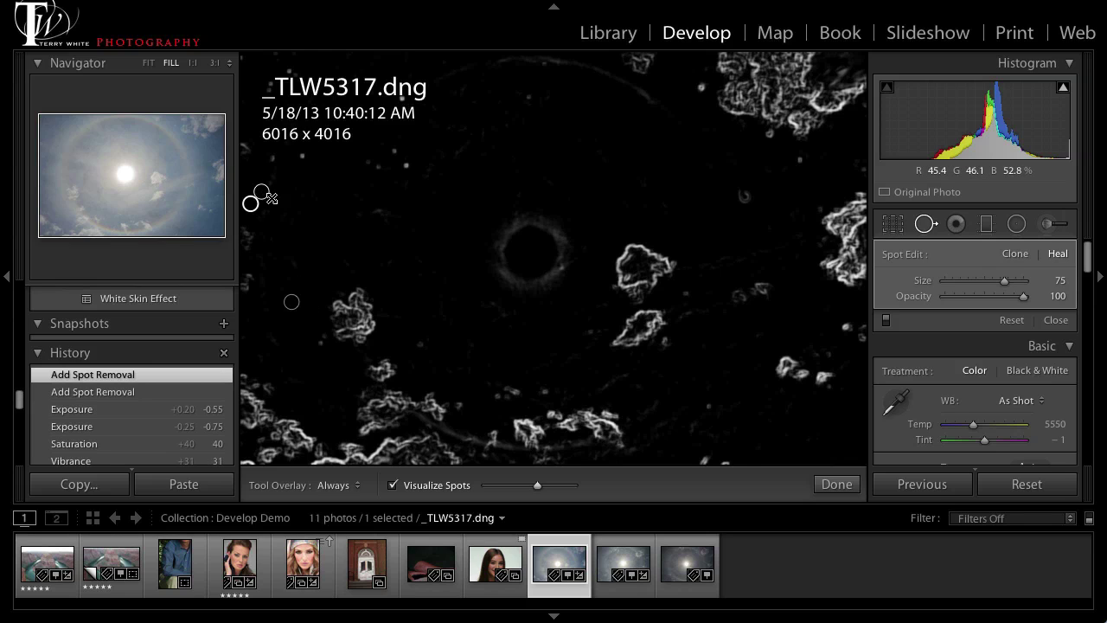
left_click(303, 154)
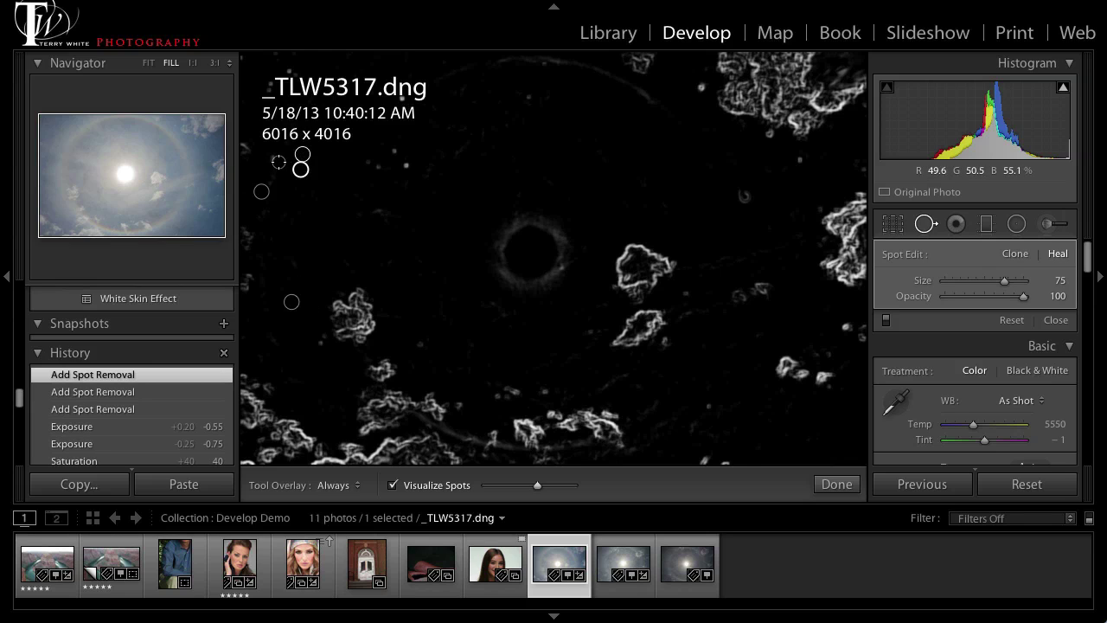
left_click(273, 158)
left_click(408, 166)
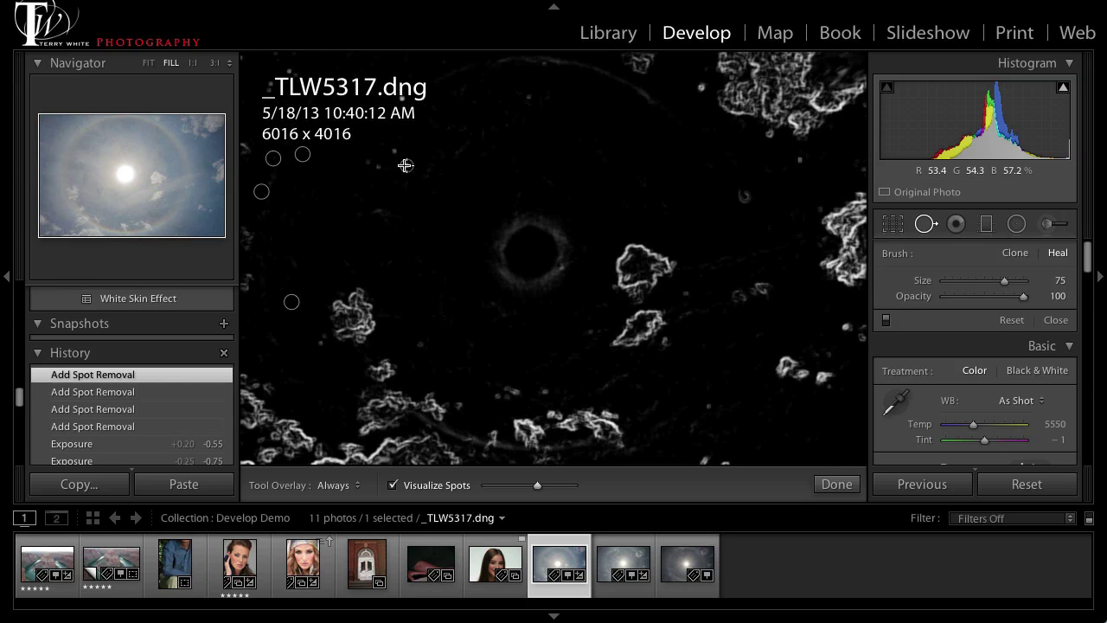
left_click(380, 168)
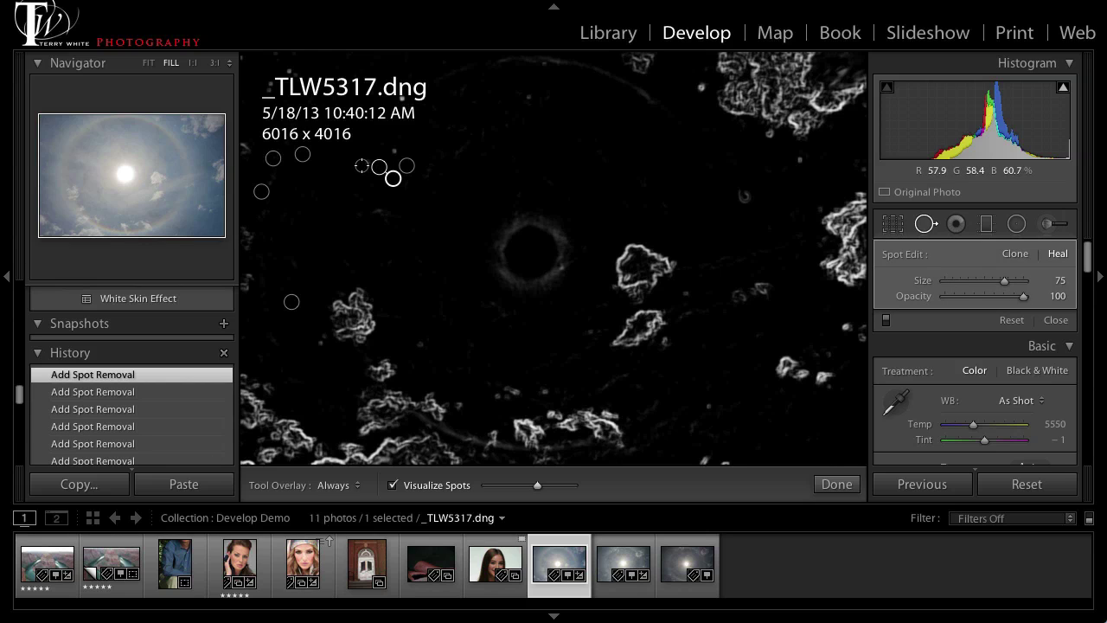
left_click(364, 162)
left_click(394, 152)
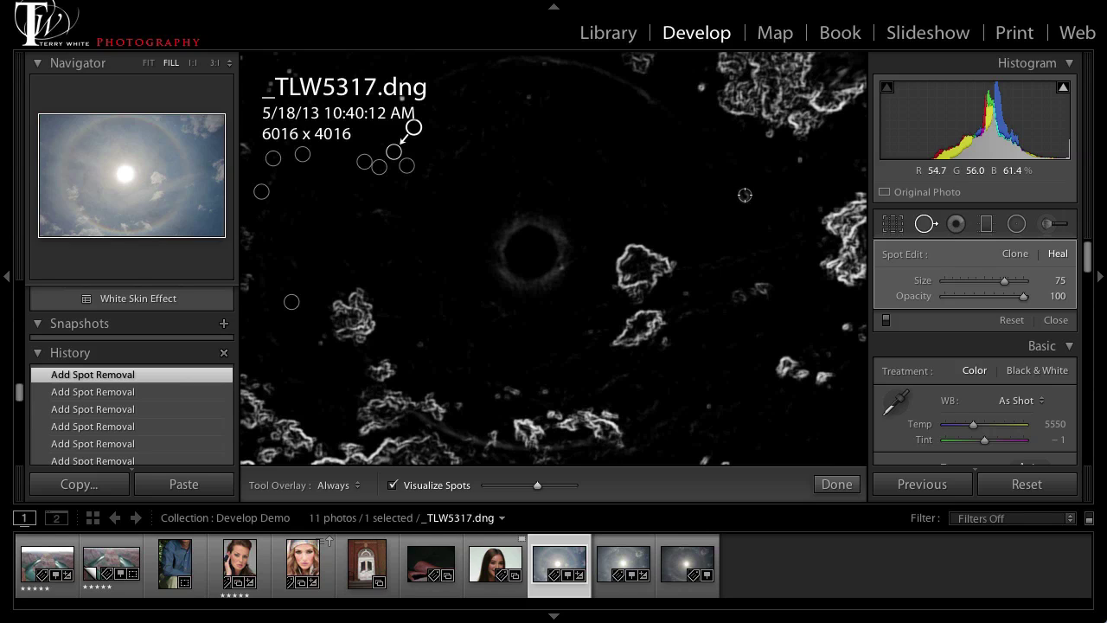
- Heal specks across the right, top and lower sky, then compare with the before view
left_click(744, 195)
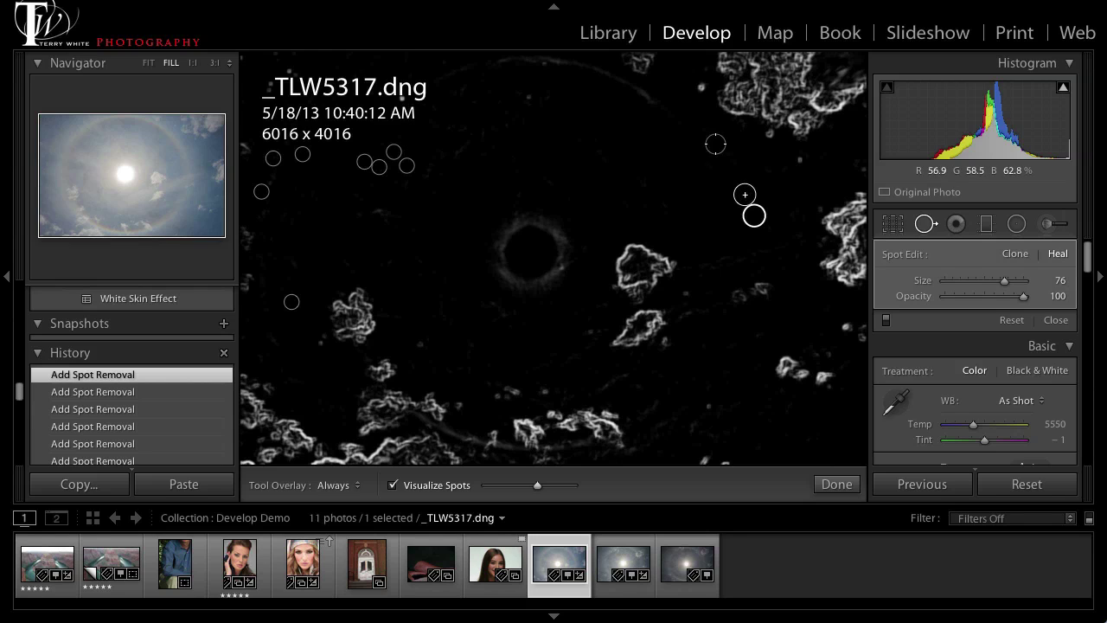
left_click(700, 86)
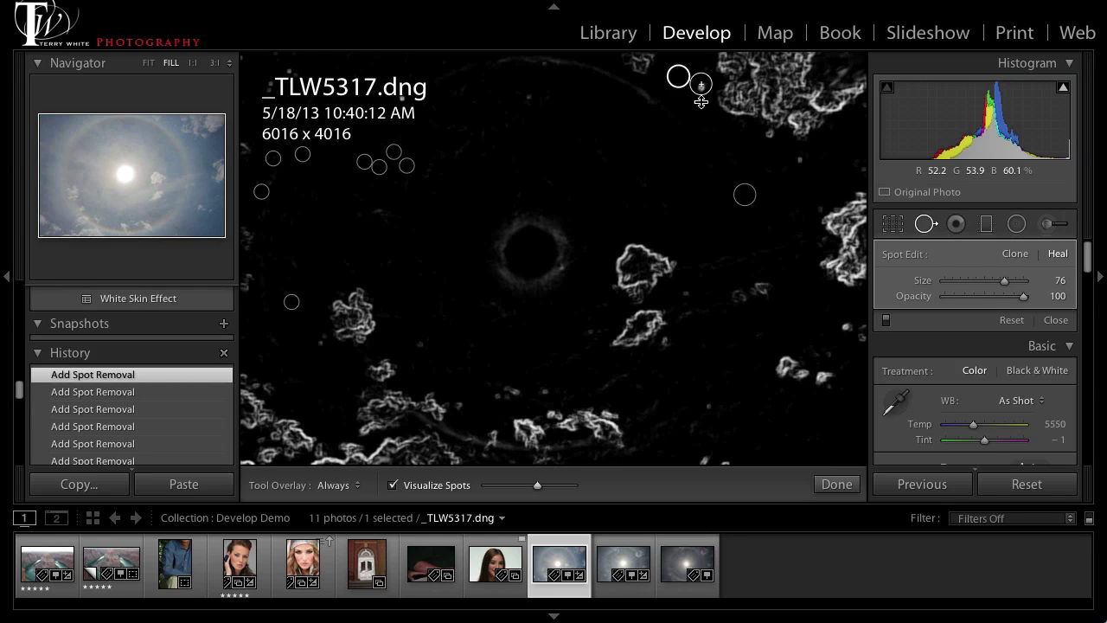
left_click(530, 98)
left_click(801, 158)
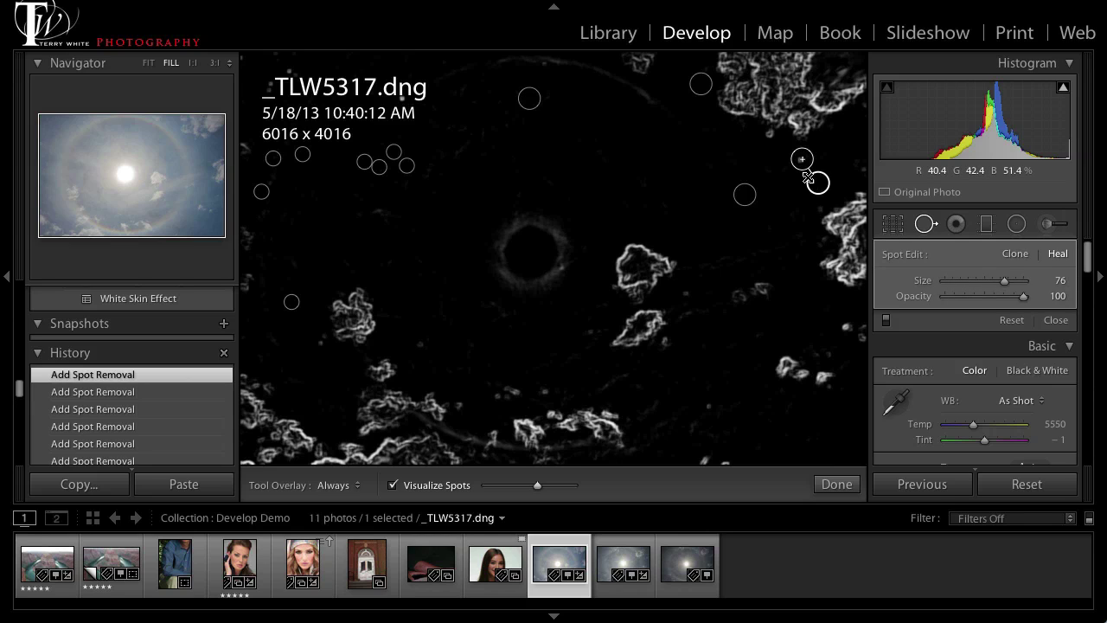
left_click(689, 294)
left_click(668, 344)
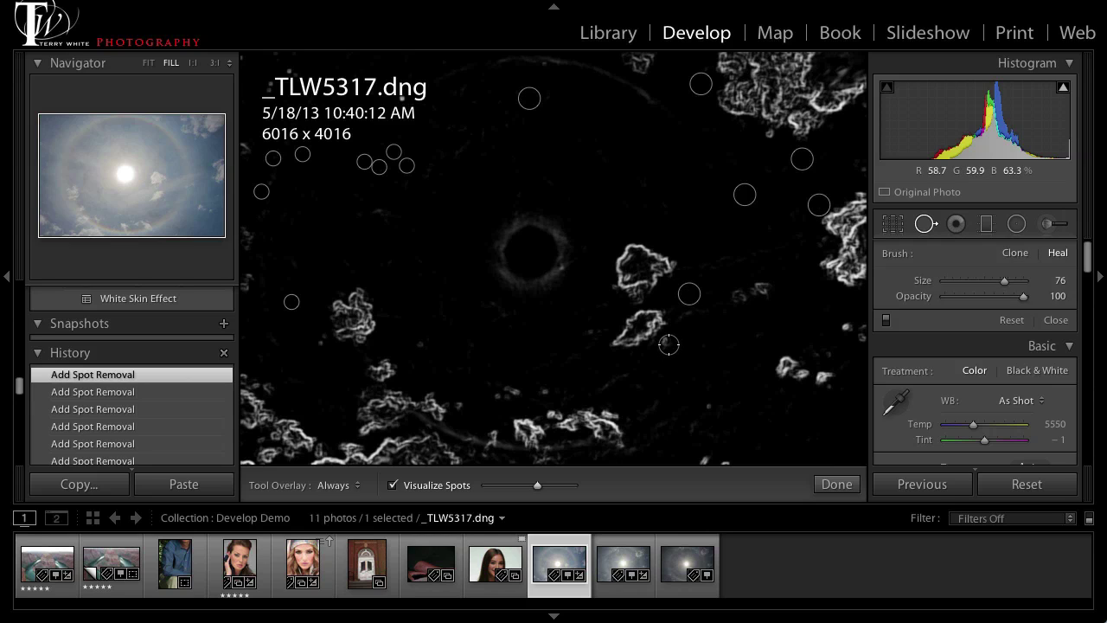
left_click(707, 411)
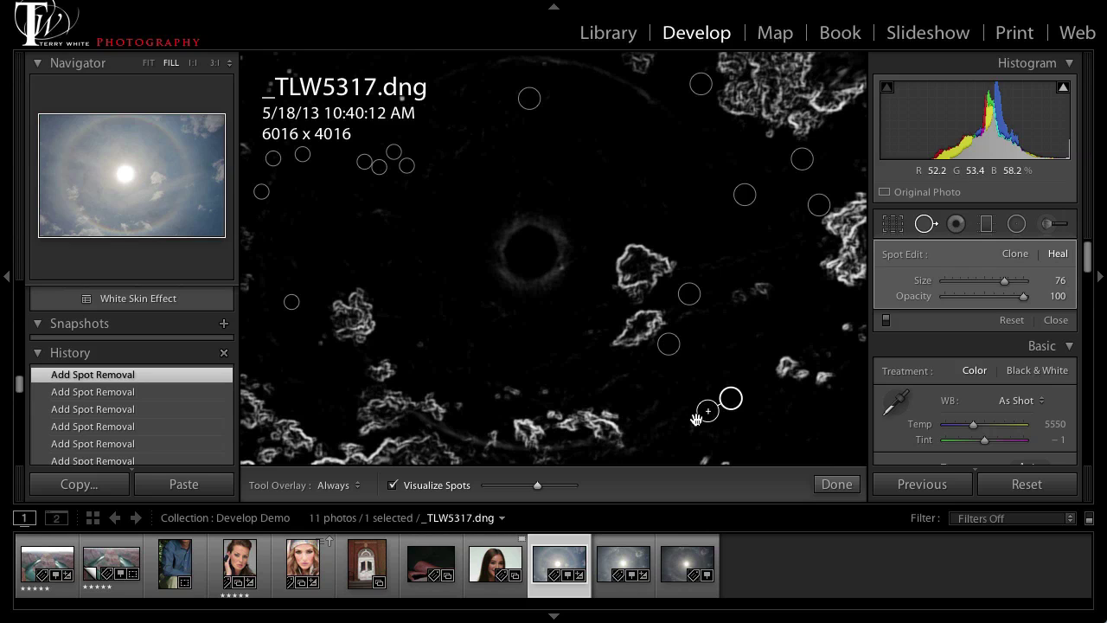
left_click(542, 394)
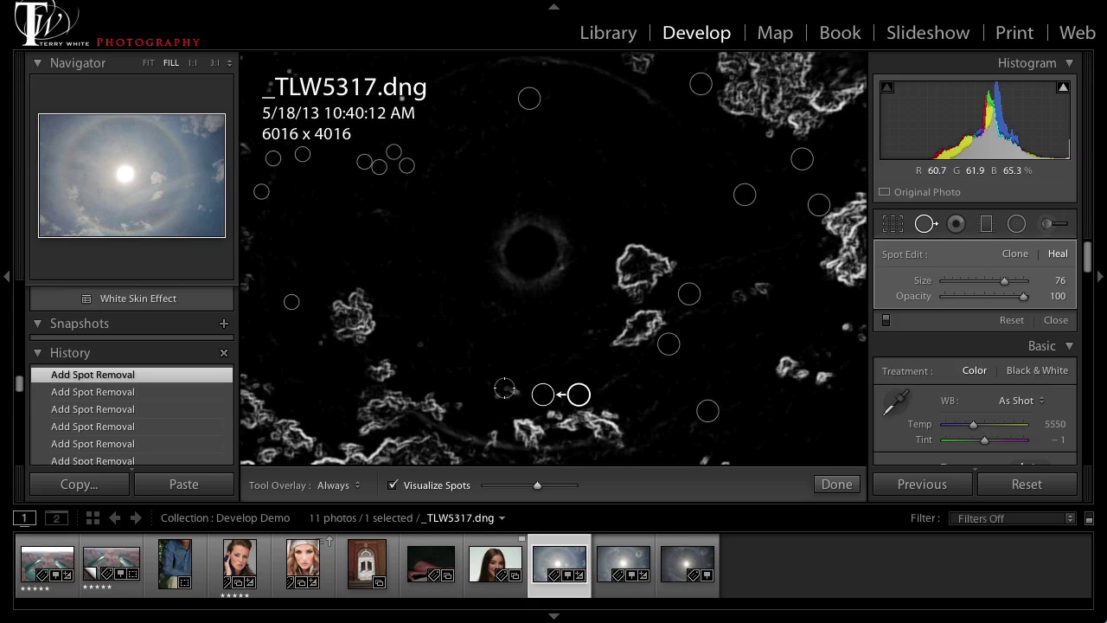
key("backslash")
- Heal more specks in the centre, right edge and top-left, moving one repair's source to clean sky
left_click(421, 342)
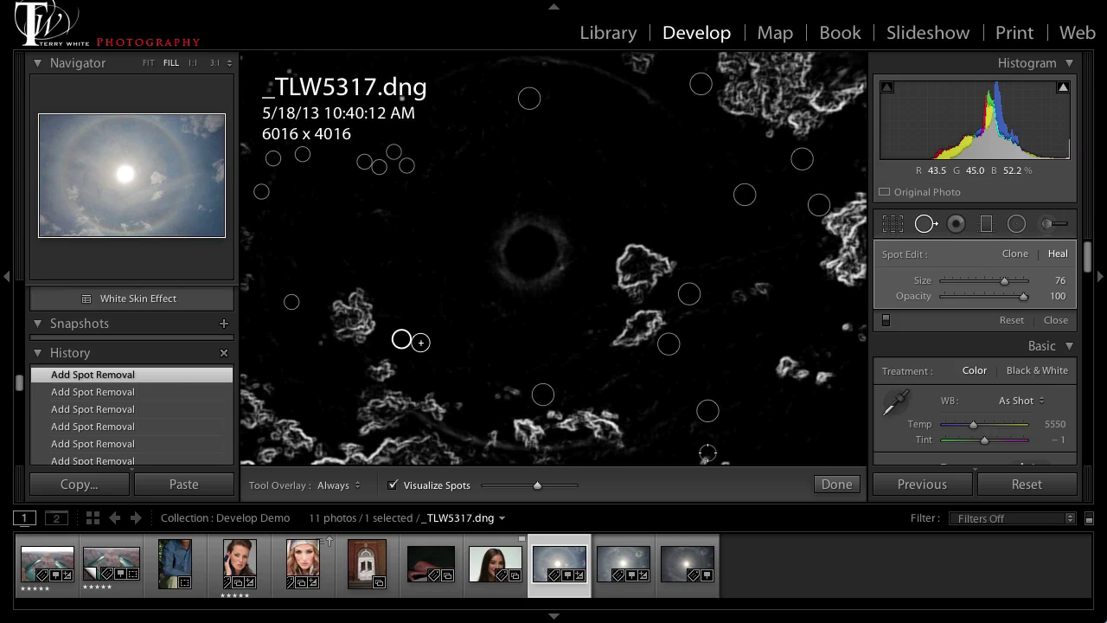
left_click(844, 324)
left_click_drag(838, 182, 799, 323)
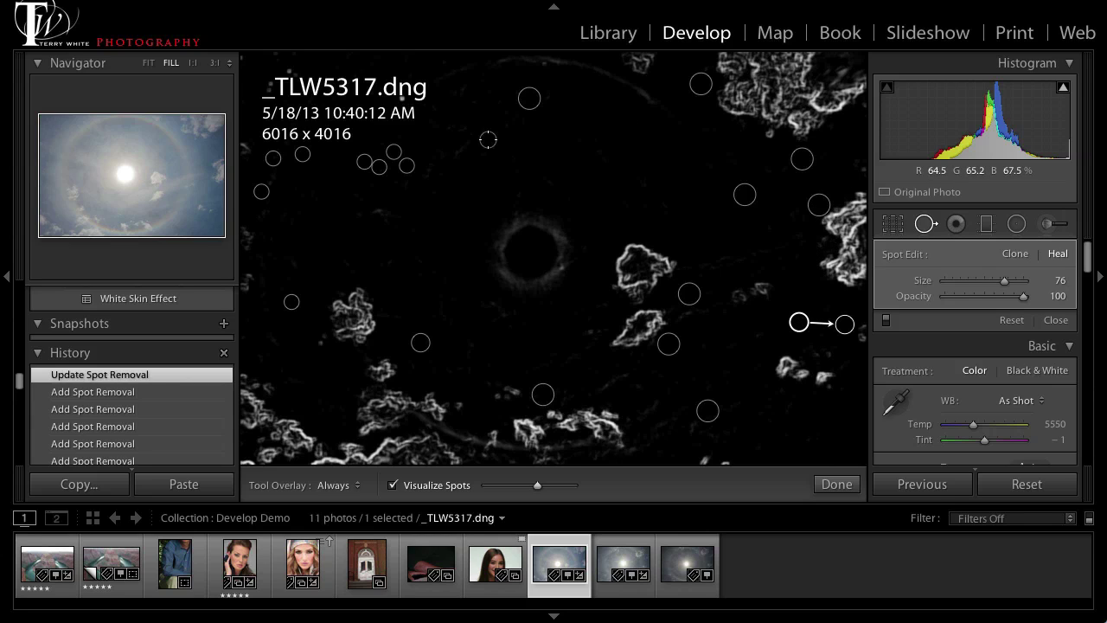
left_click(291, 72)
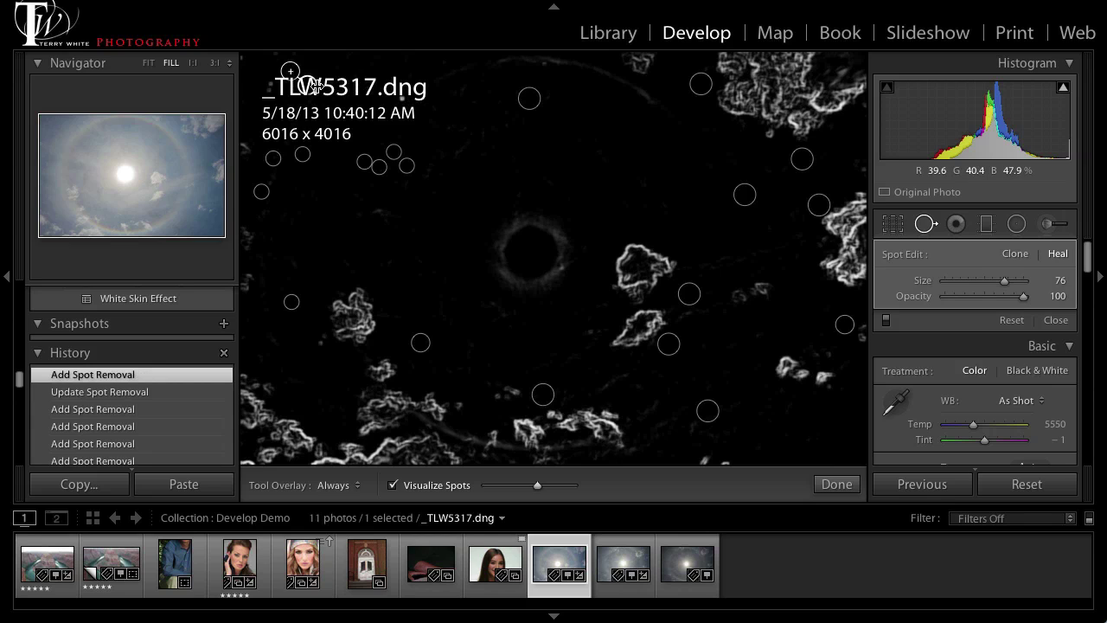
left_click(268, 86)
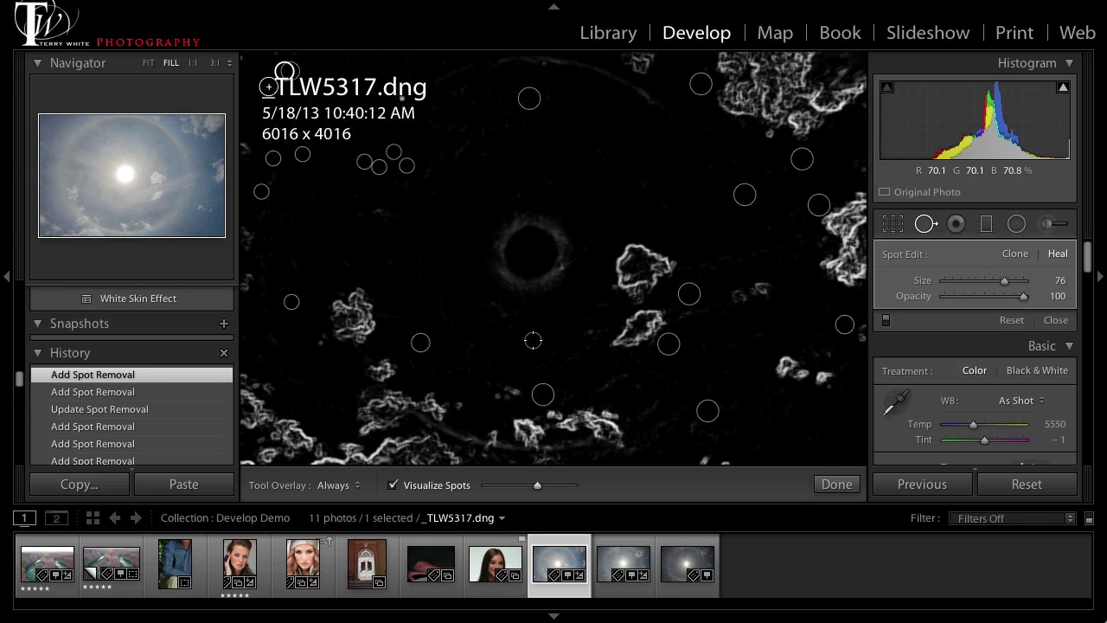
left_click(586, 333)
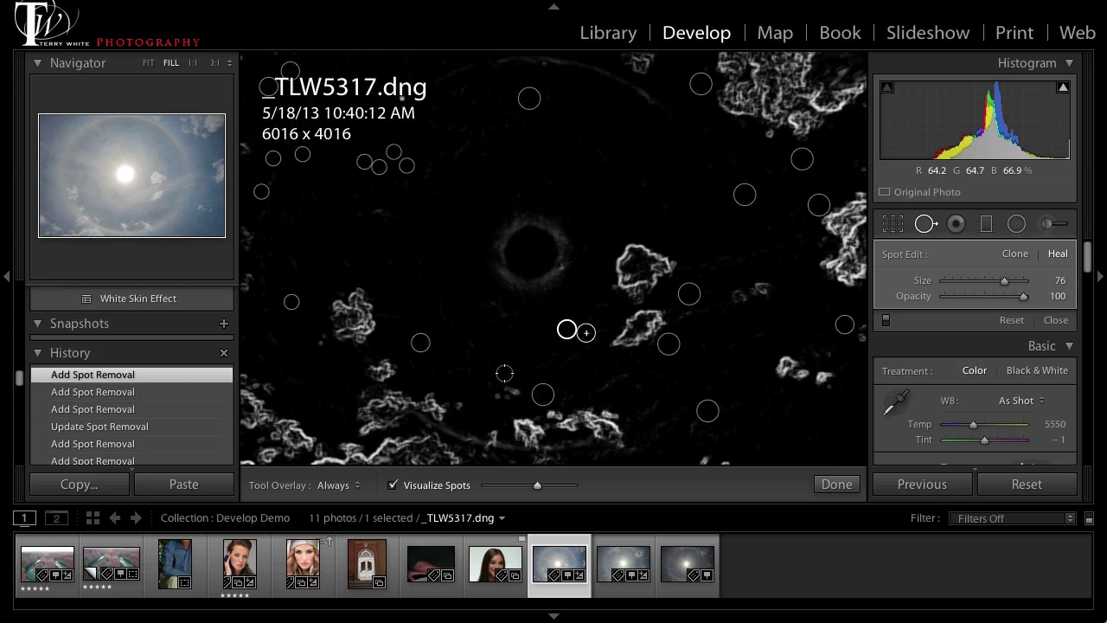
left_click(376, 208)
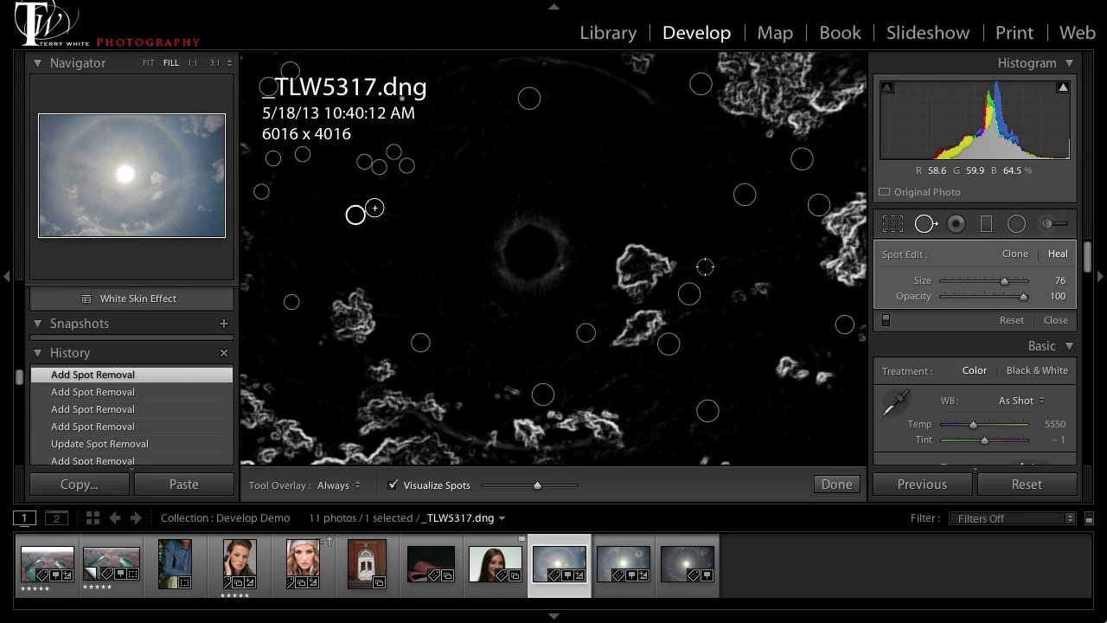
- Turn off Visualize Spots and close Spot Removal to see the healed photo in colour
left_click(393, 486)
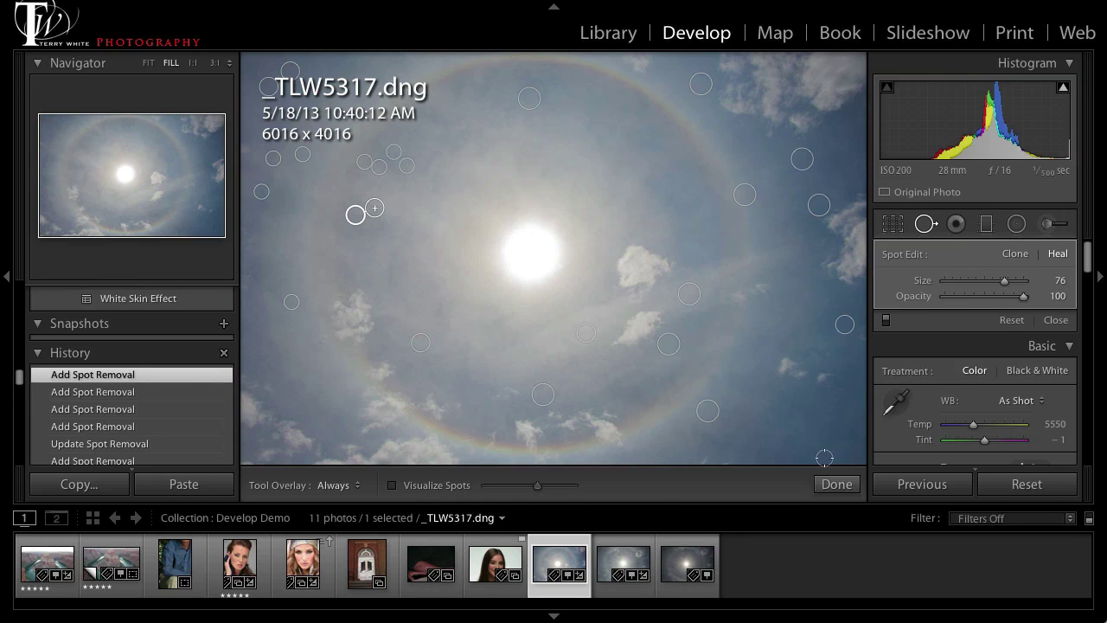
left_click(924, 225)
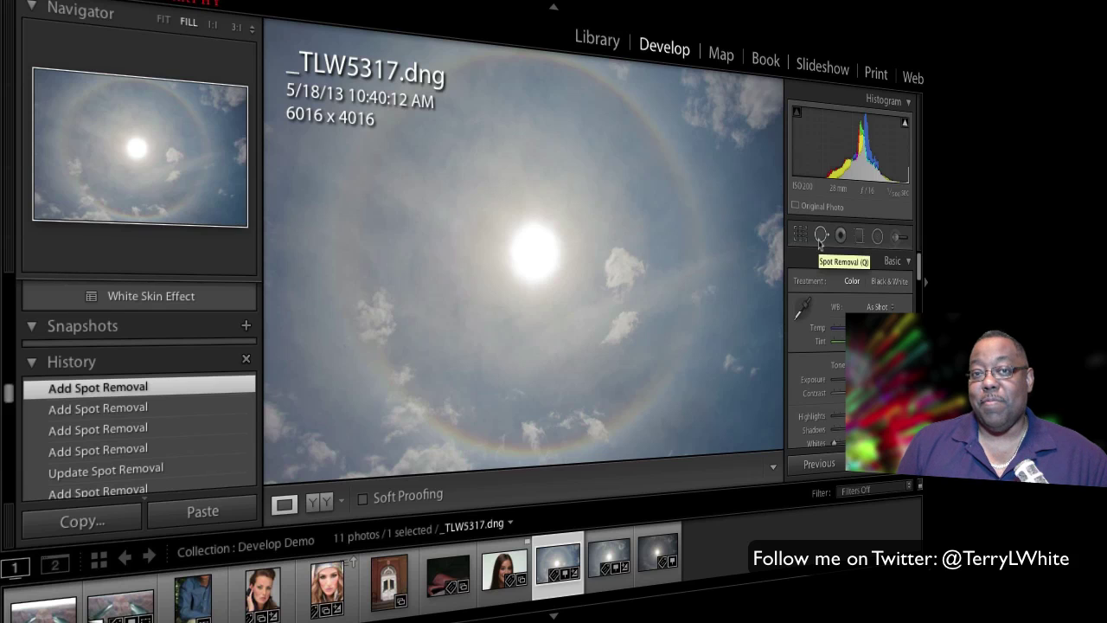
- Reopen Spot Removal and toggle Visualize Spots on and off to review the heal circles
left_click(820, 235)
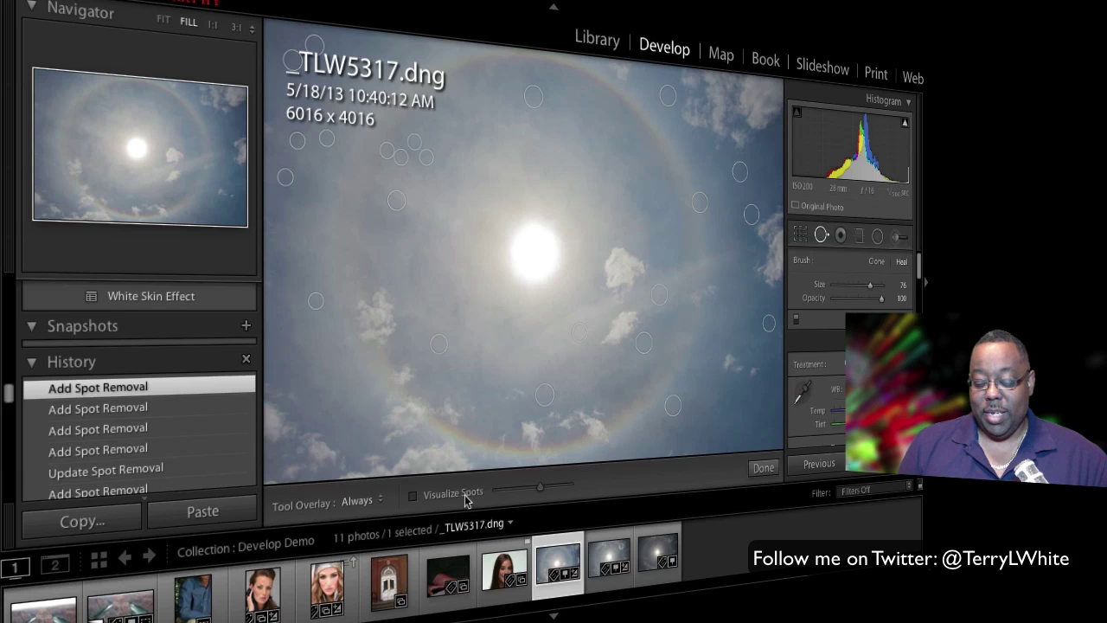
left_click(414, 498)
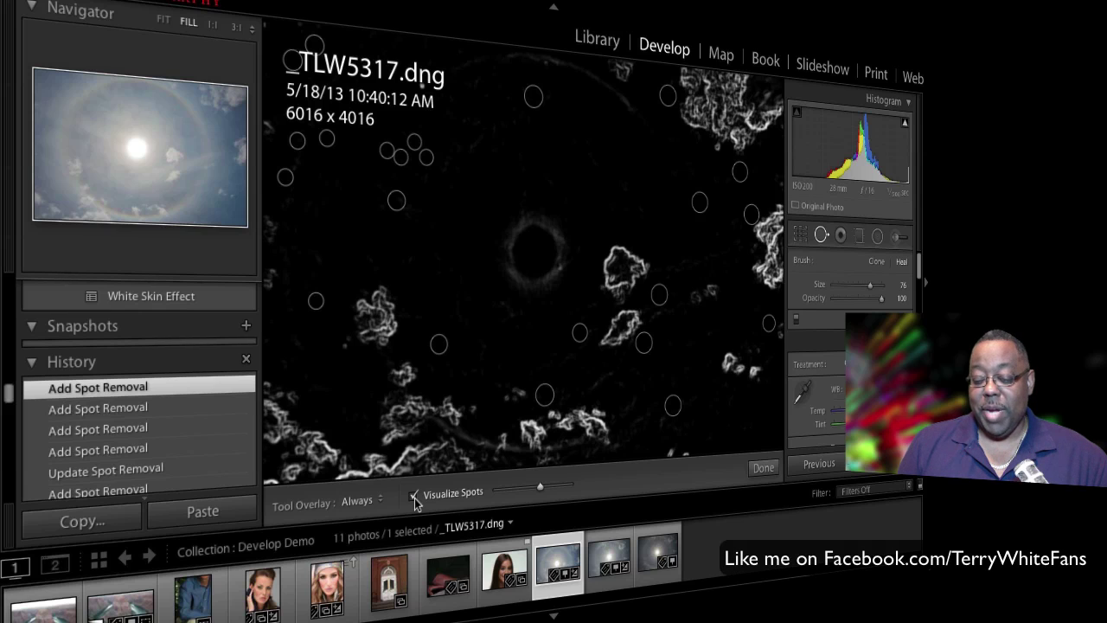
left_click(413, 499)
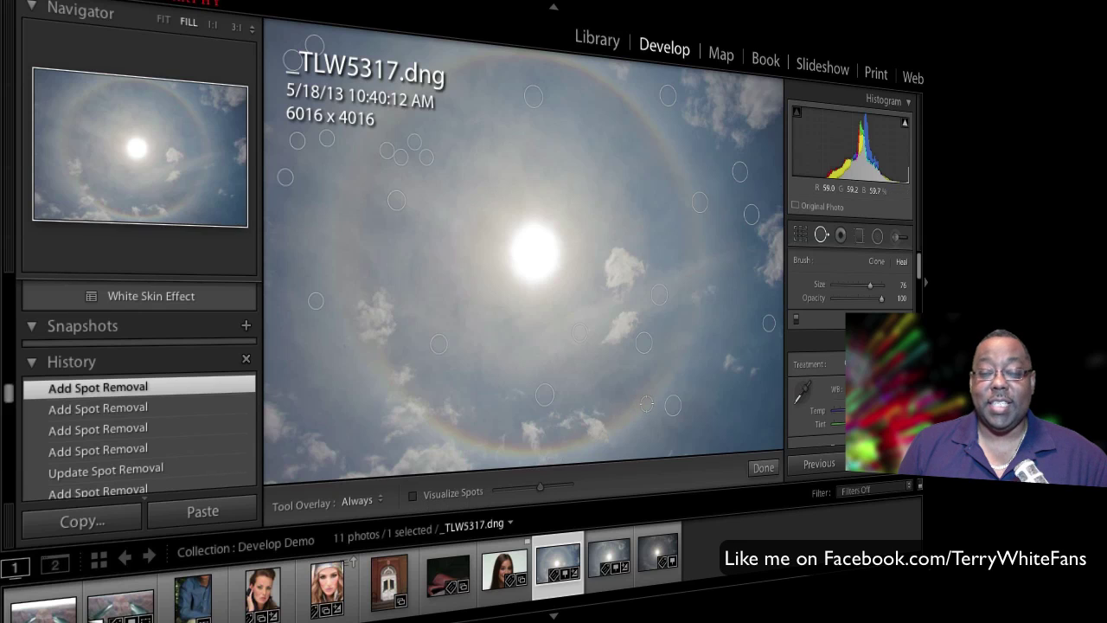